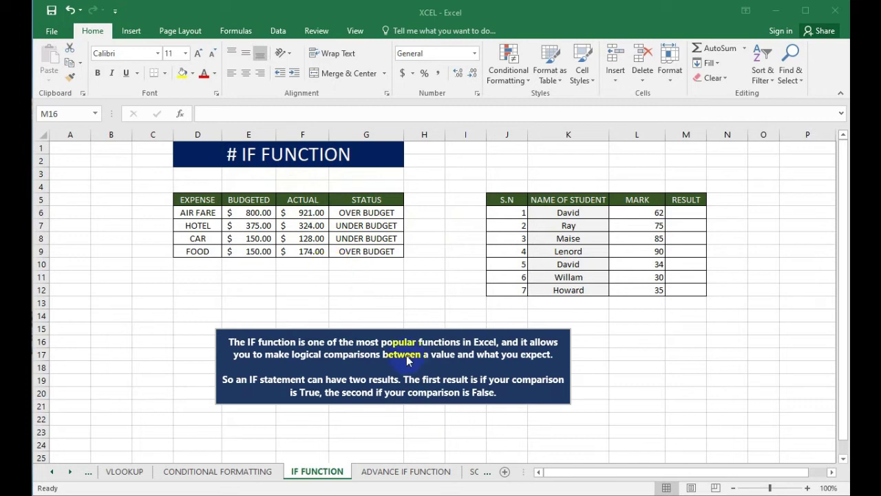
Step: Read the text box explaining the IF function's logical comparison and its true and false results
left_click(312, 229)
left_click(313, 239)
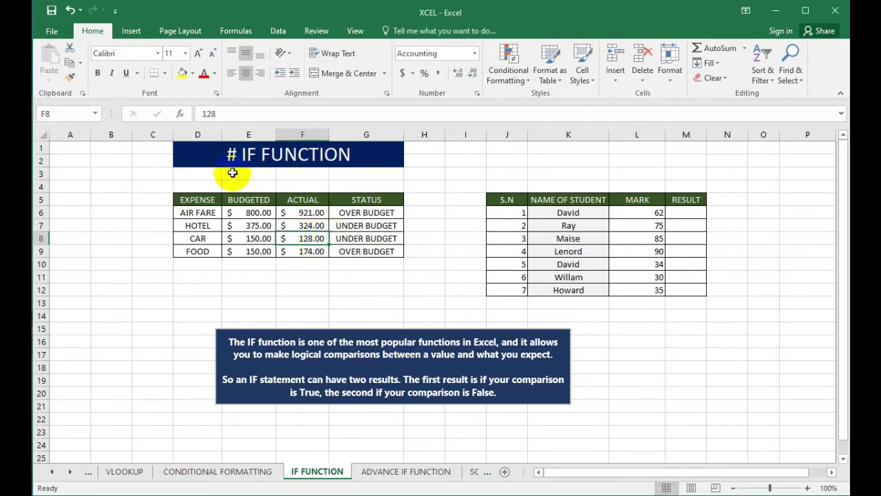
left_click(274, 356)
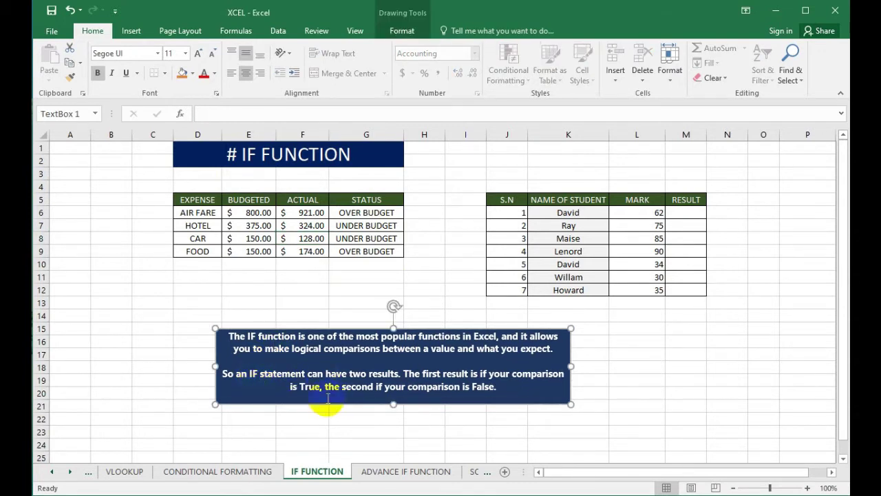
left_click(349, 405)
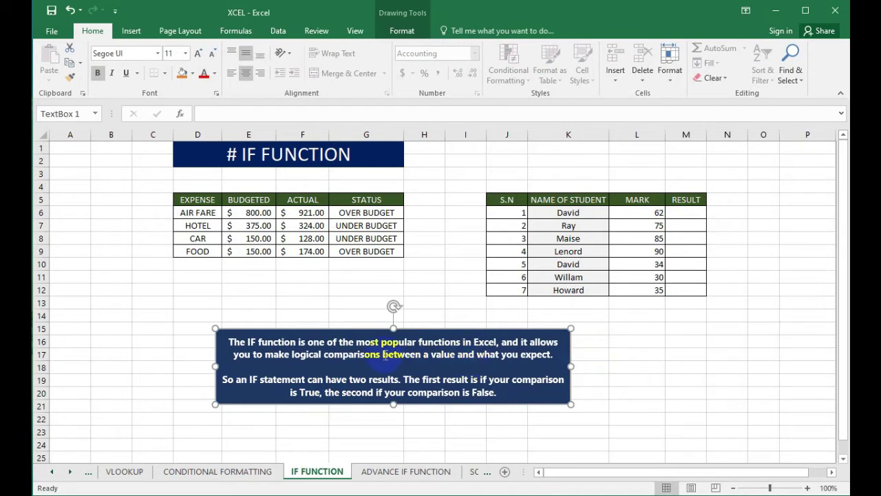
left_click(308, 397)
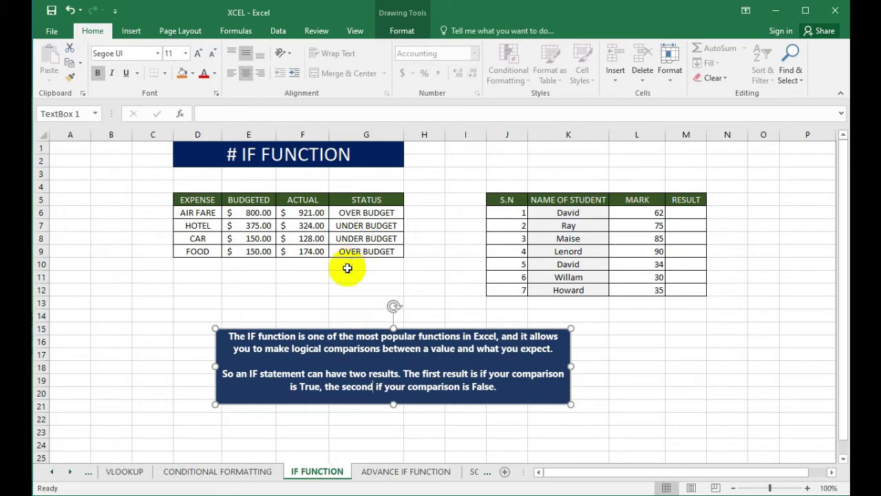
left_click(362, 289)
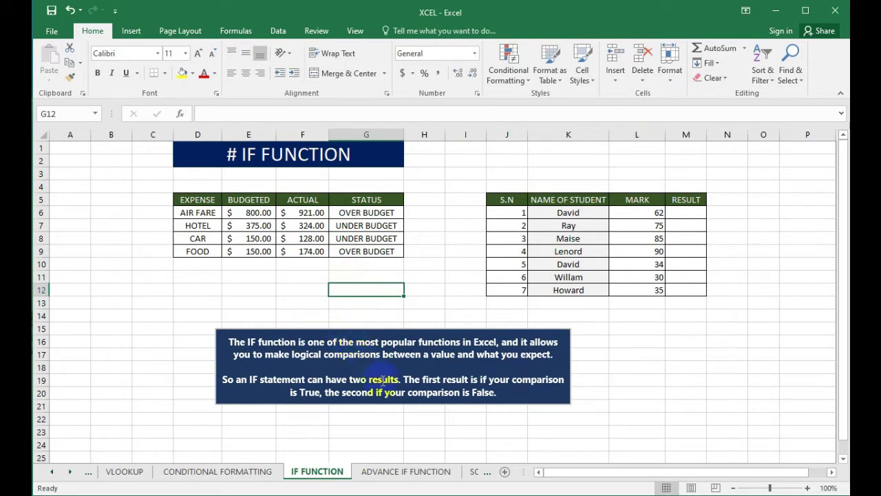
left_click(261, 374)
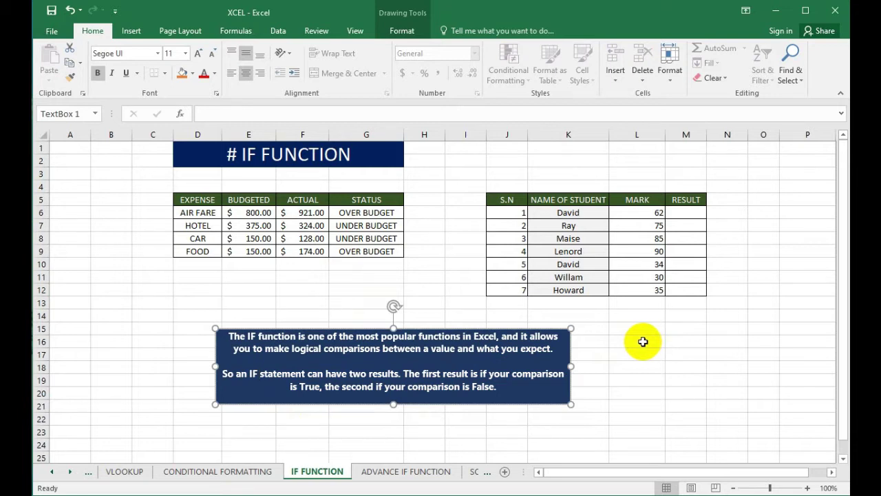
left_click(374, 313)
left_click(161, 339)
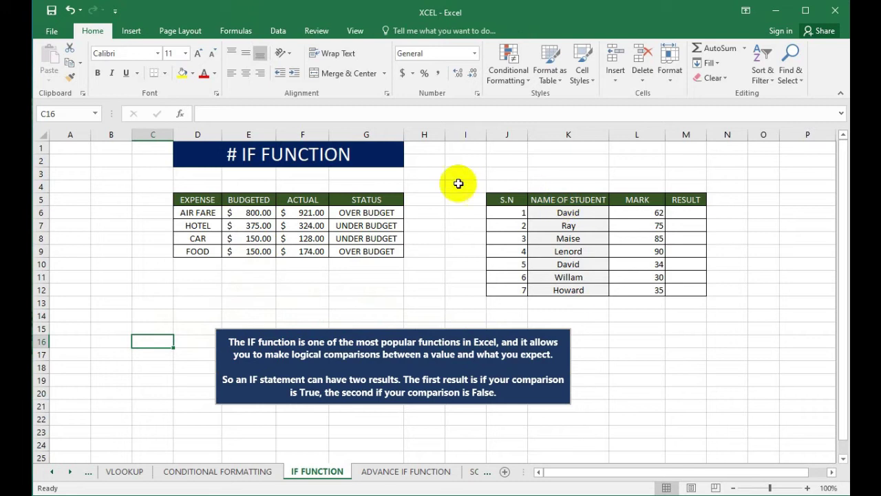
Step: Examine the expense table's budgeted and actual amounts and the IF formula behind the AIR FARE status
left_click(334, 226)
left_click(248, 200)
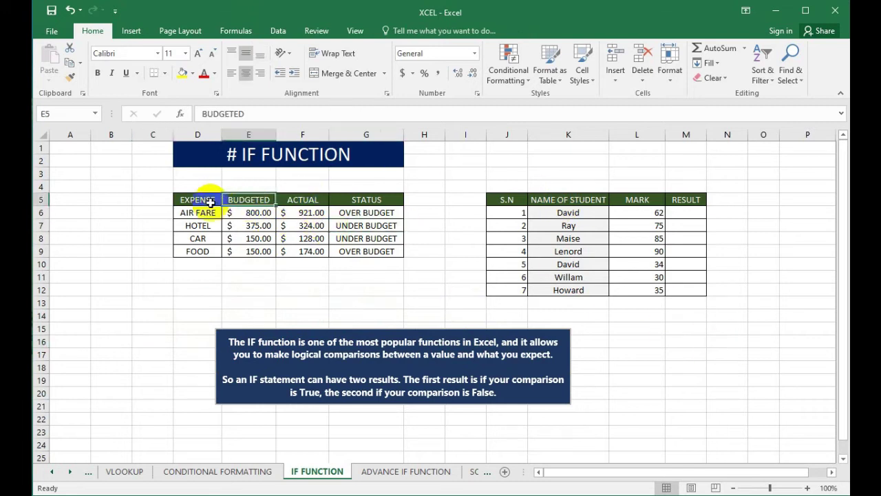
left_click(206, 225)
left_click(233, 214)
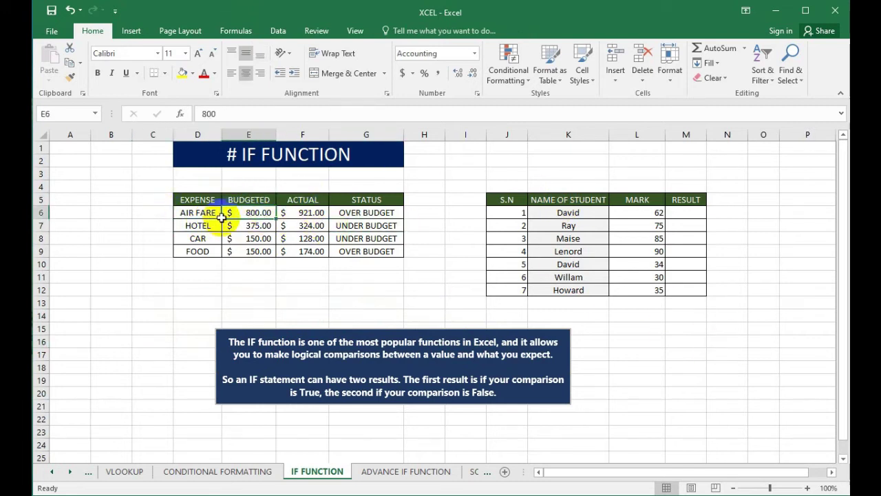
left_click(370, 215)
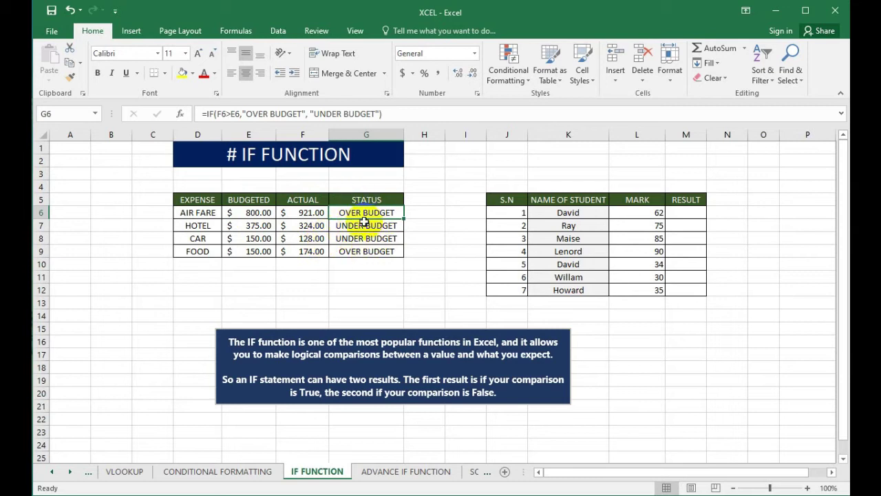
left_click(313, 266)
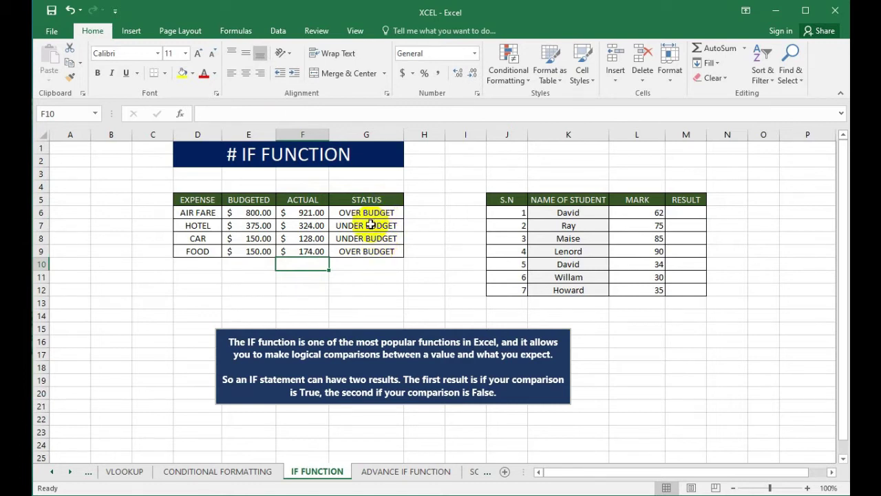
left_click(243, 214)
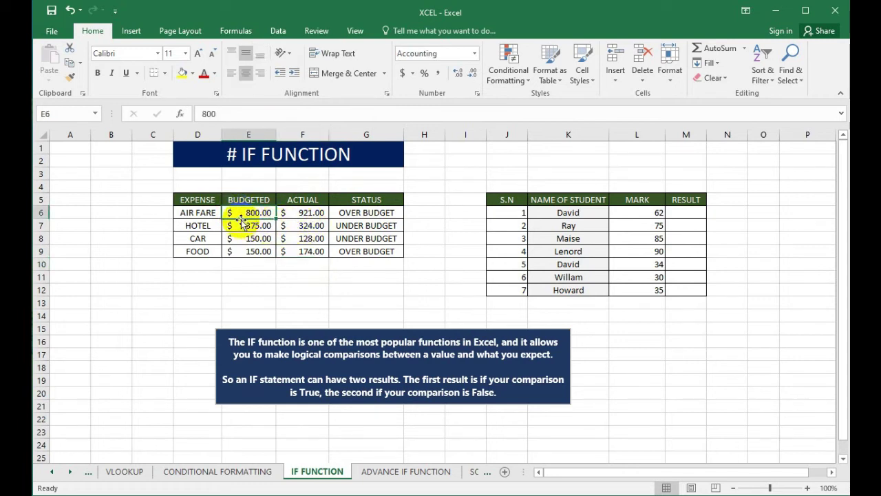
left_click(302, 213)
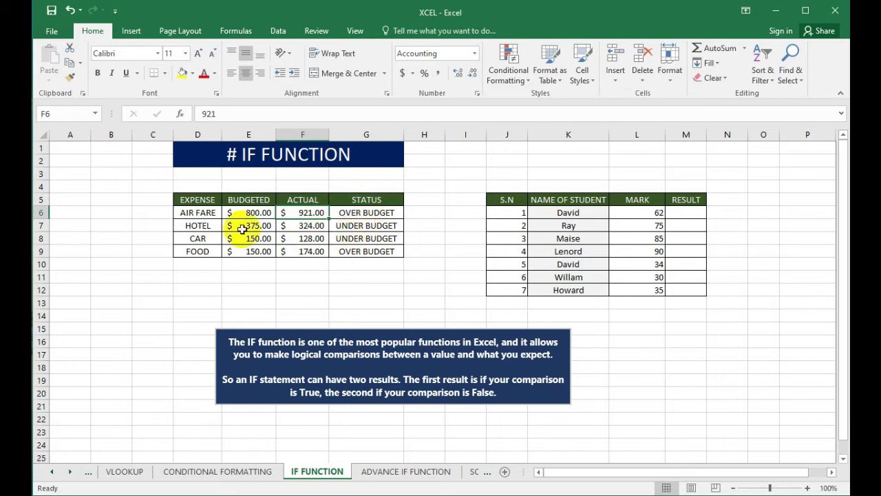
Step: Clear the existing status formulas from G6:G9 in the expense table
left_click(354, 216)
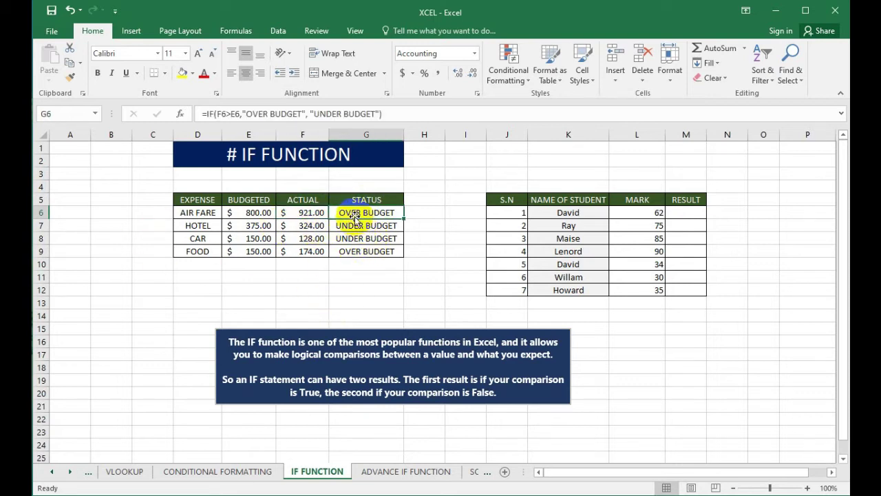
left_click_drag(363, 215, 369, 249)
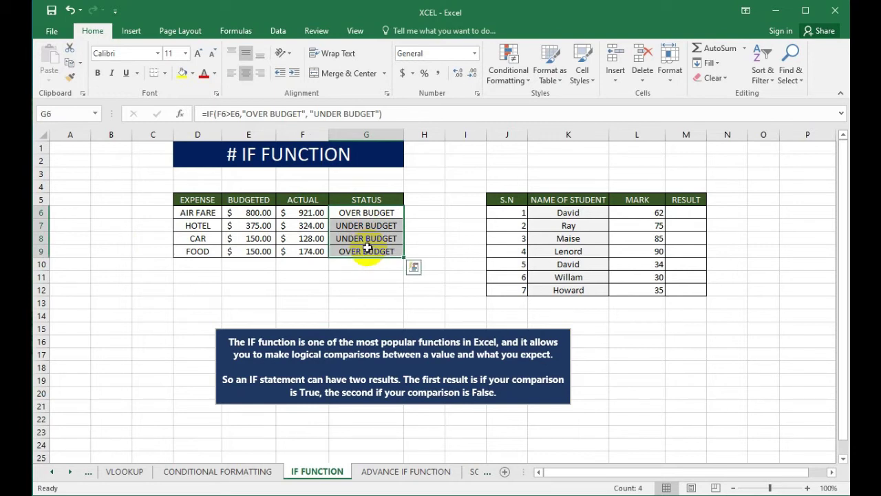
key("Delete")
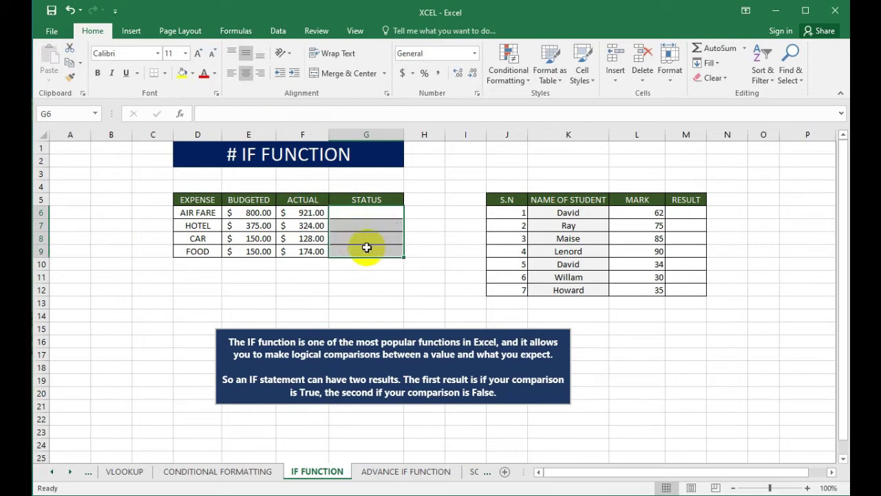
Step: Start an IF formula in G6 with the logical test E6>F6, comparing the budgeted amount with the actual one
left_click(354, 214)
type("=")
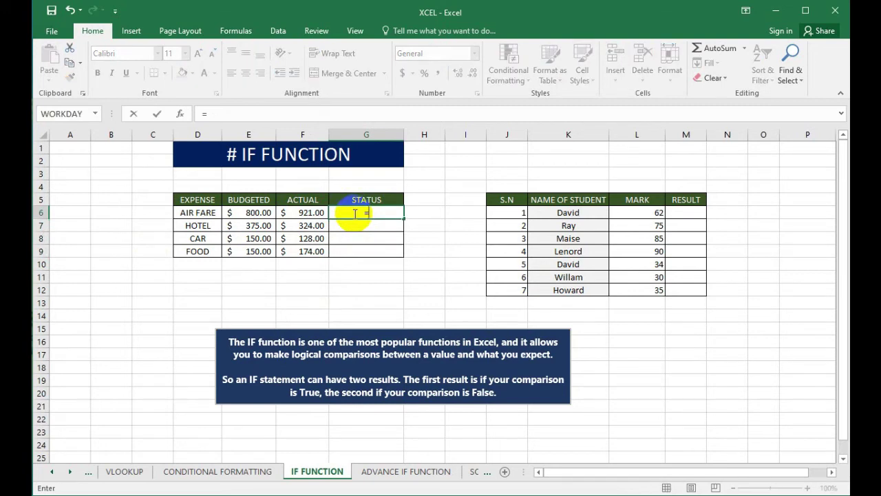
type("IF")
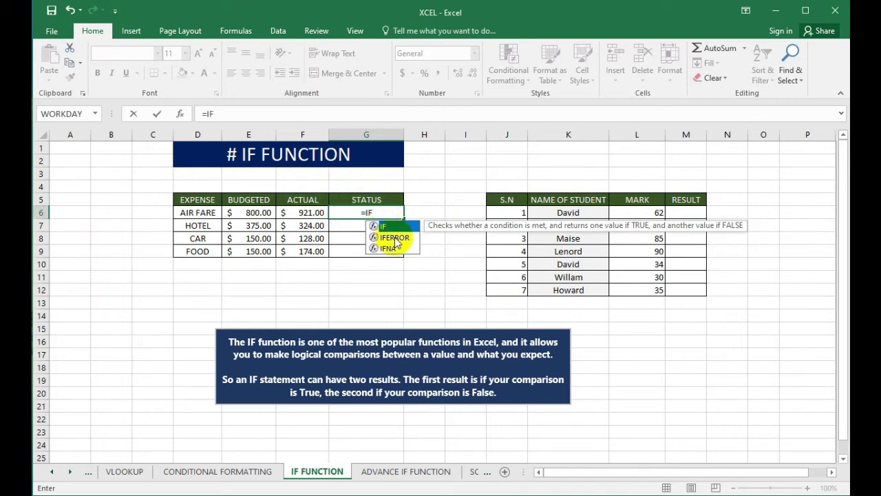
type("(")
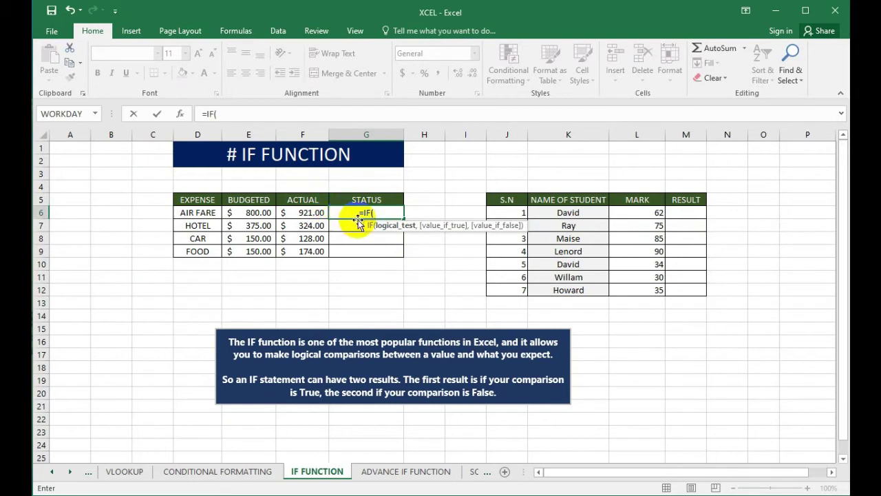
left_click(260, 213)
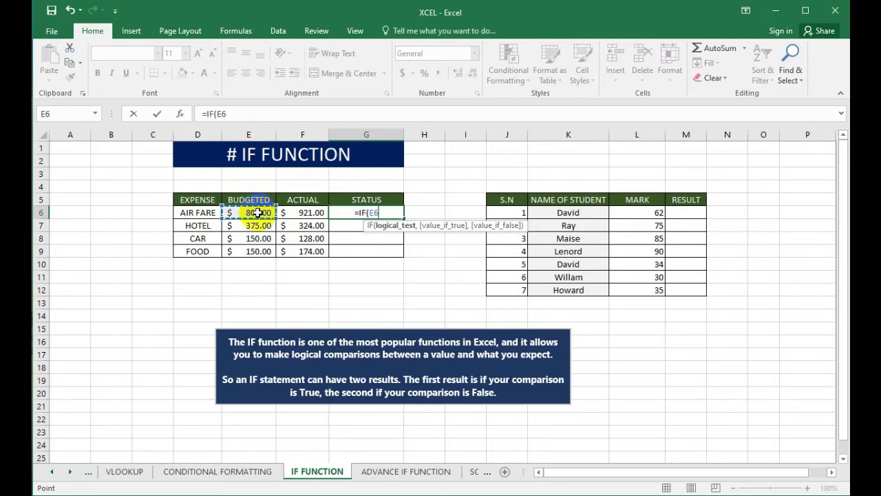
type(">")
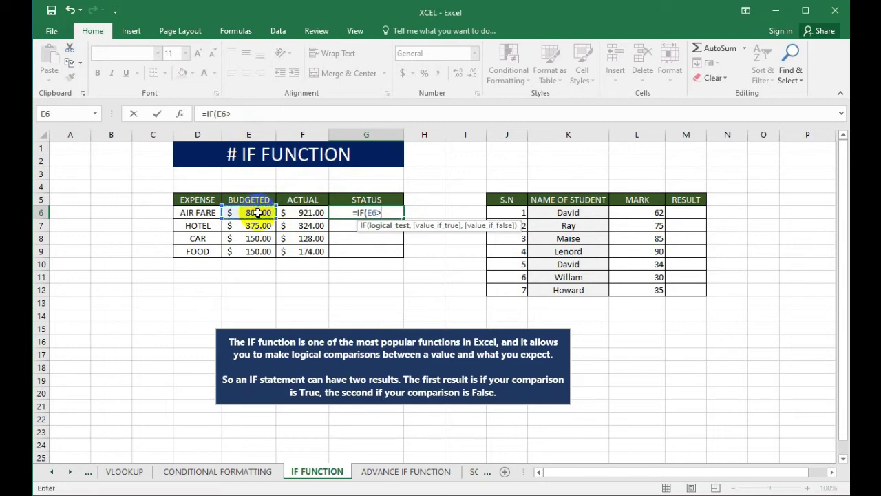
left_click(310, 213)
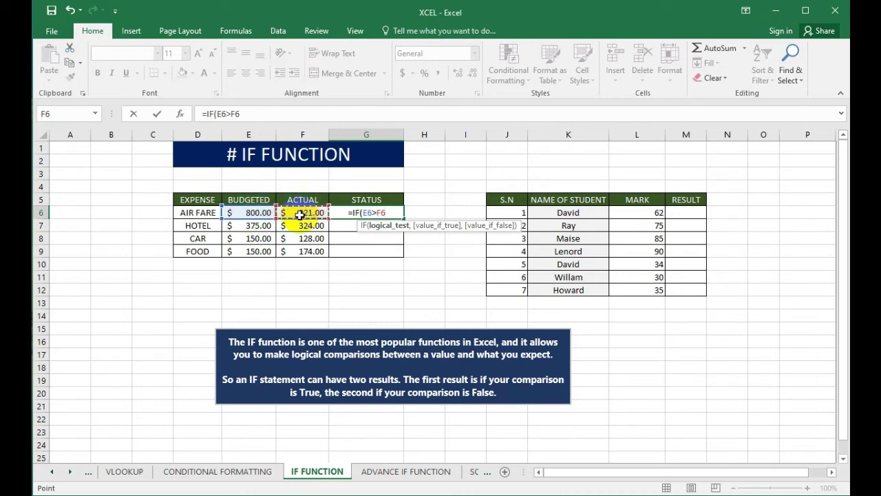
type(",")
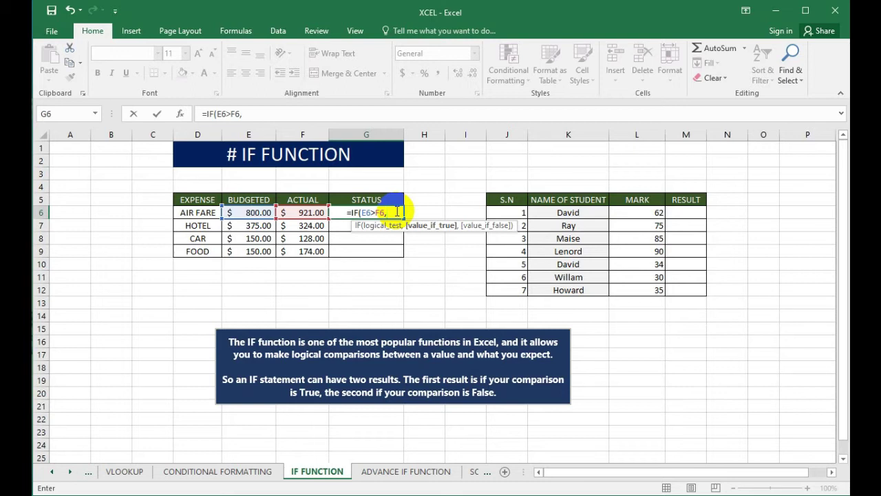
Step: Add "UNDER BUDDGET" as the value-if-true argument of the IF formula in G6
type("\"")
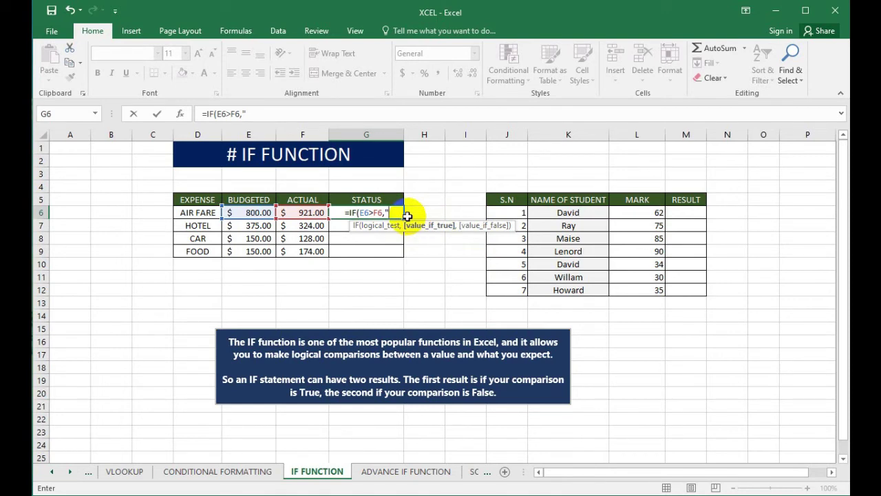
type("UNDER BUDDGET")
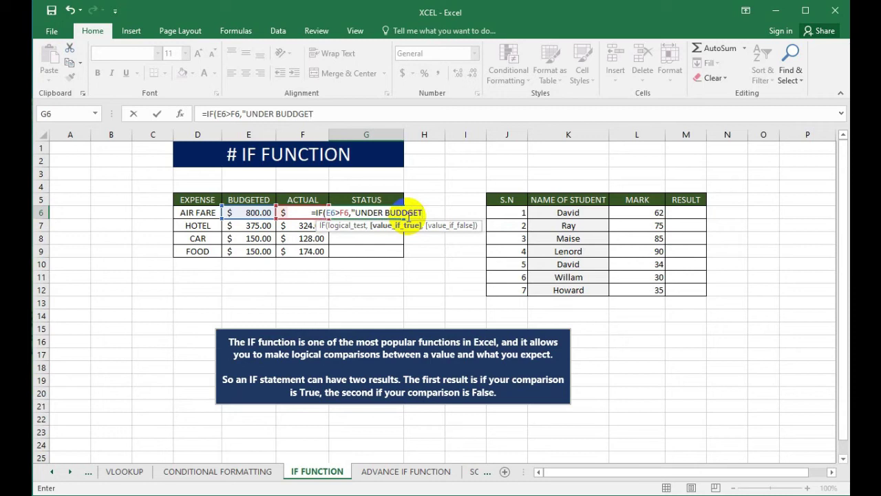
type("\"")
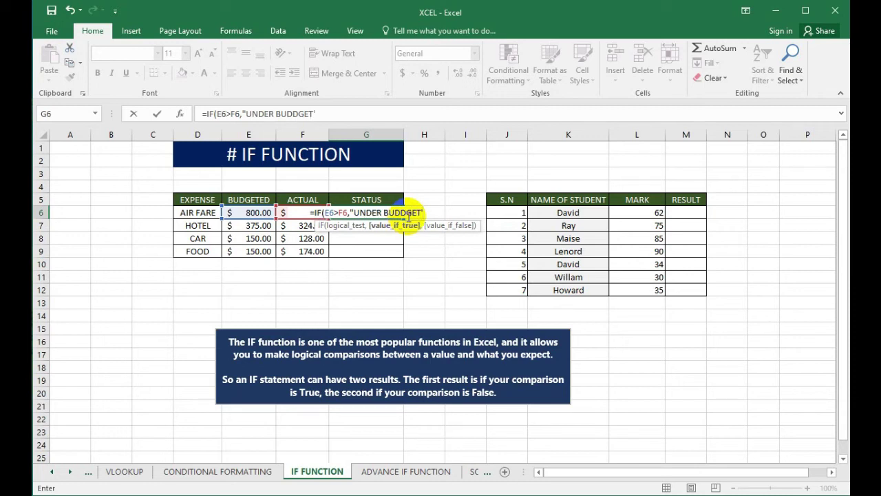
key("BackSpace")
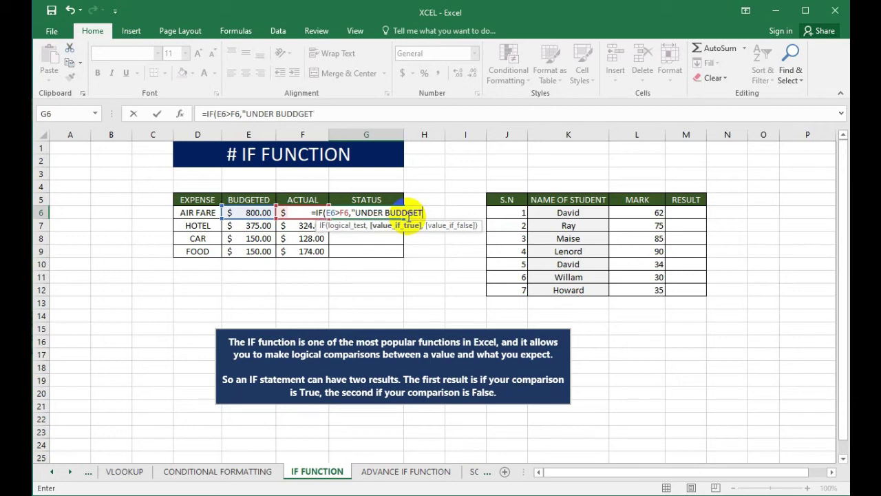
type("\"")
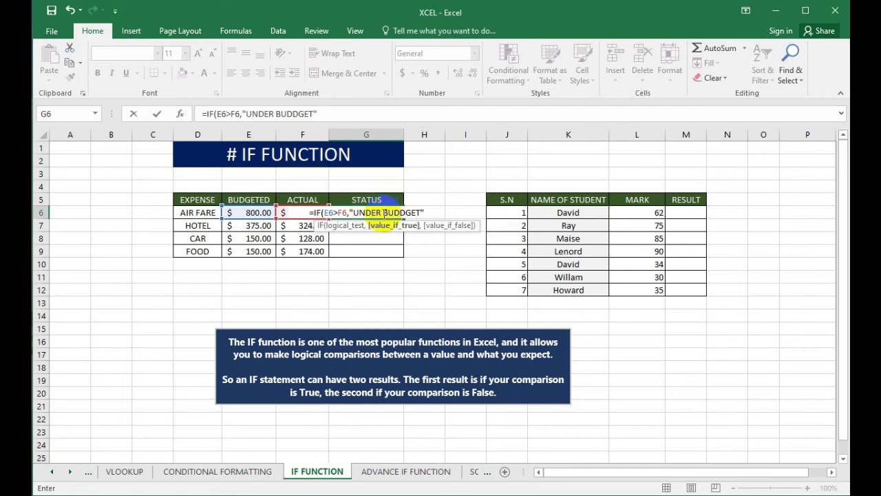
type(",")
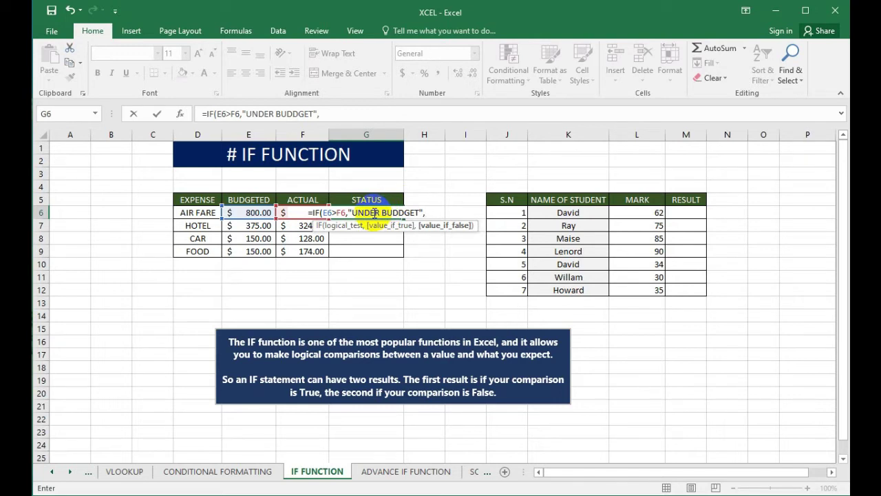
Step: Complete the G6 formula with "OVER BUDGET" as the value if false, and fill it down to G9
type("\"")
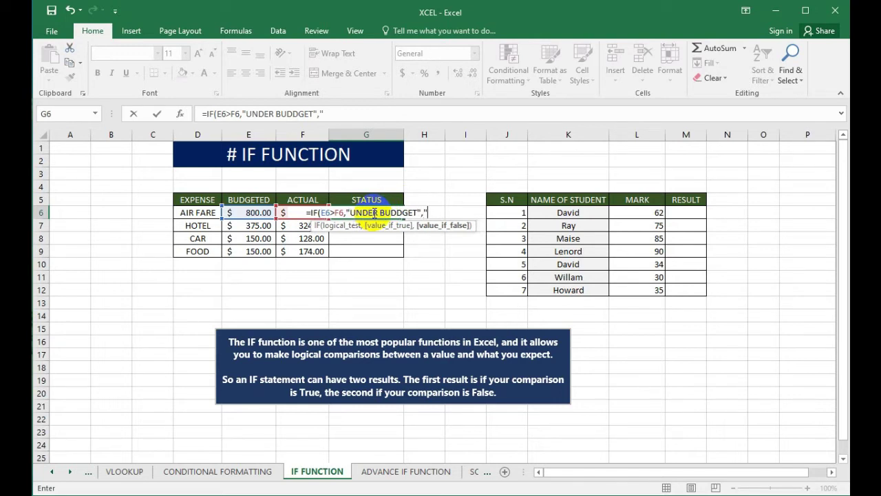
type("OVER")
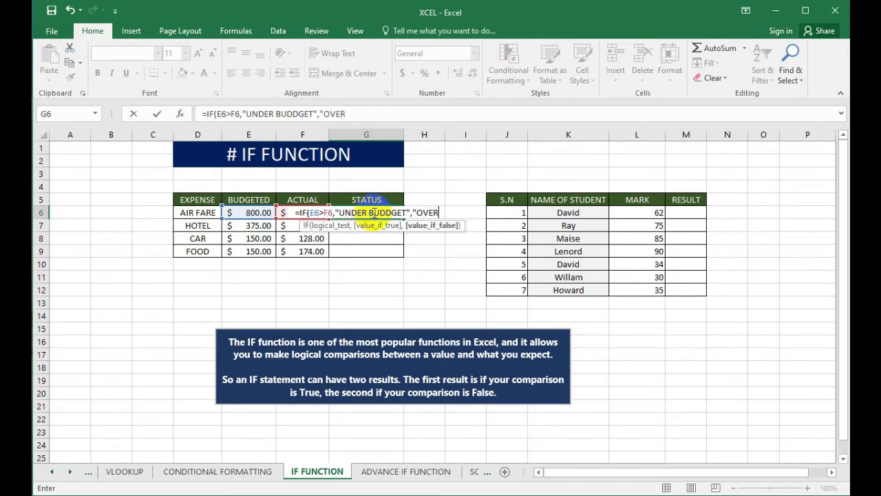
type(" BUDG")
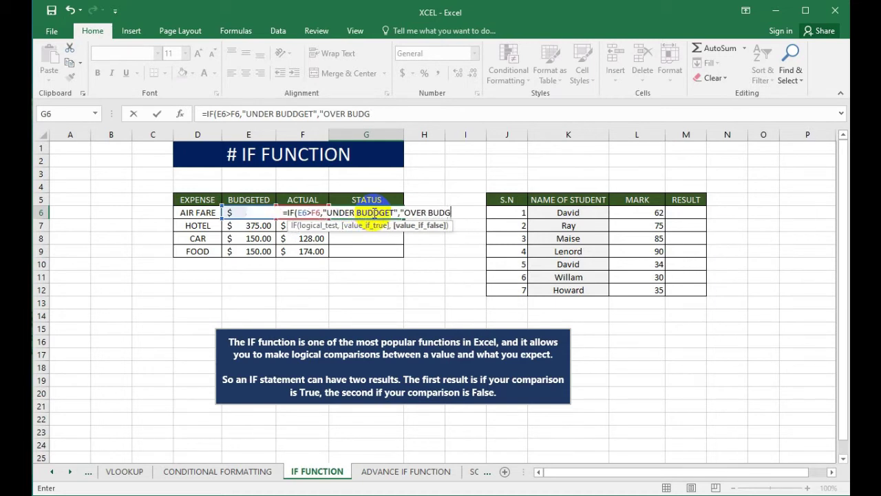
type("ET\"")
type(")")
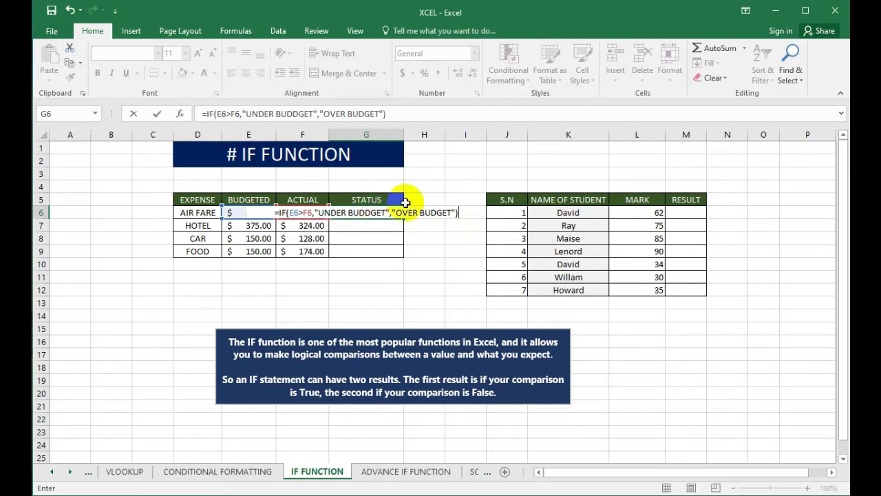
key("ctrl+Return")
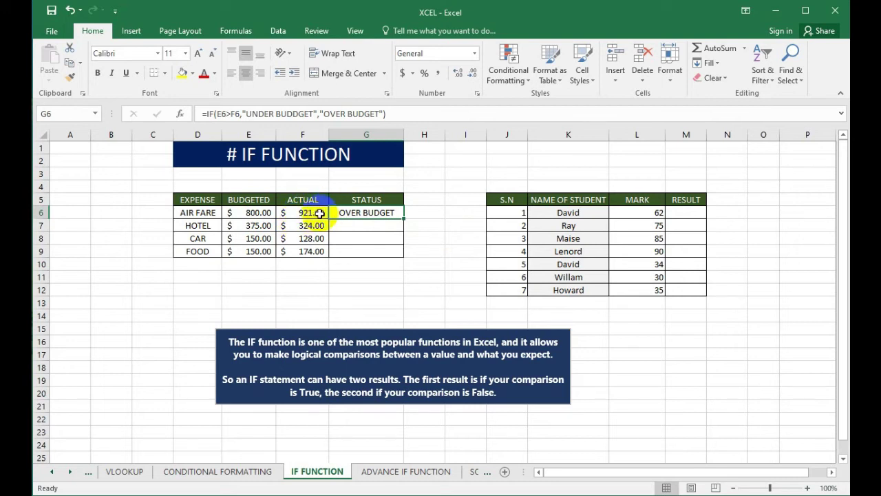
left_click_drag(403, 218, 407, 258)
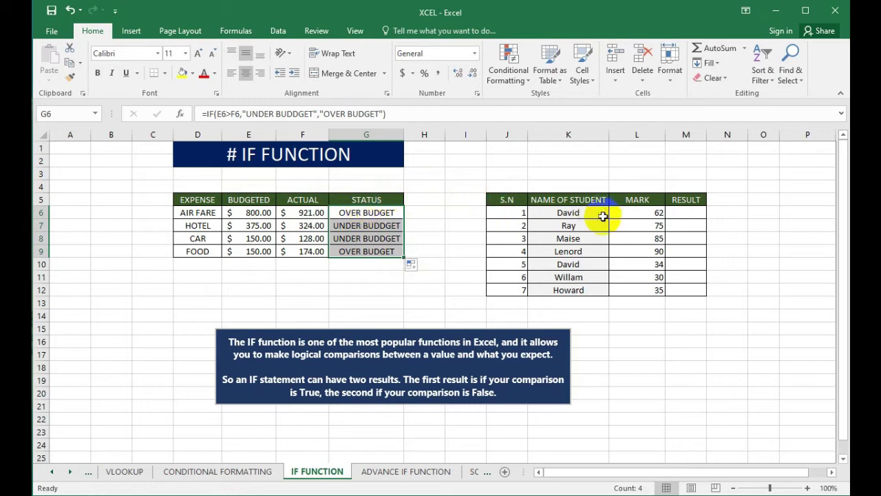
Step: Start an IF formula in M6 of the student table with the logical test L6>=35
left_click(669, 214)
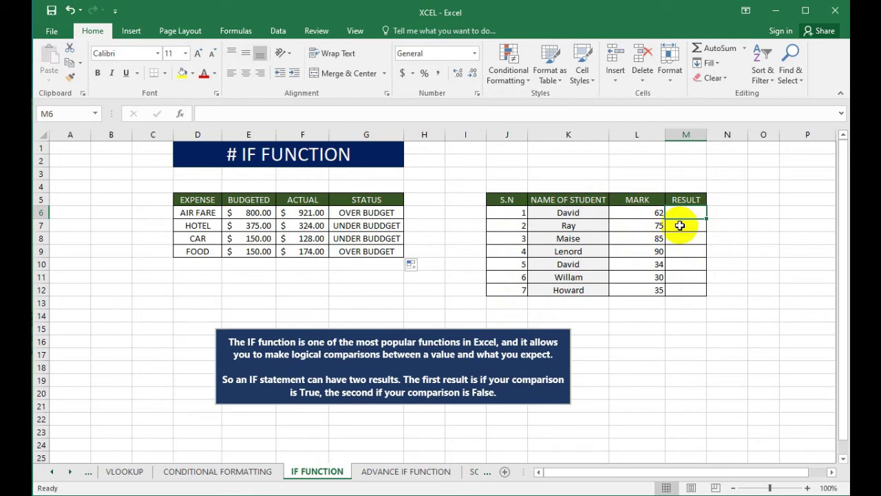
type("=")
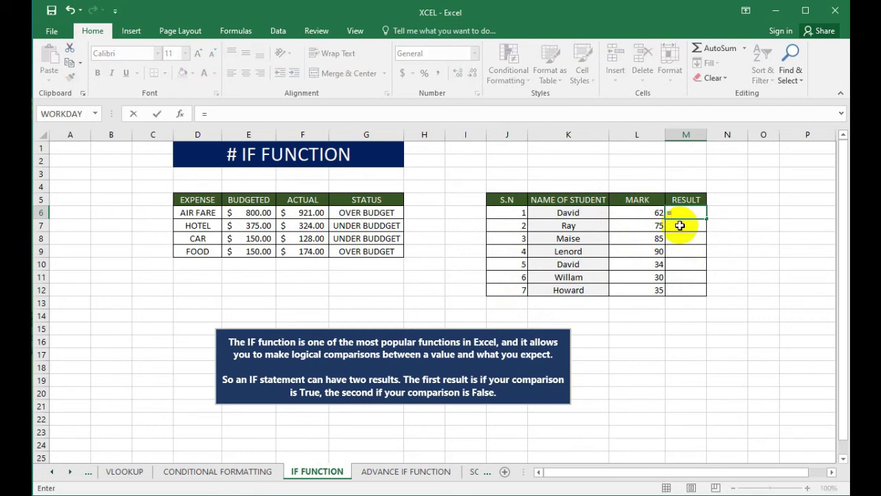
type("IF")
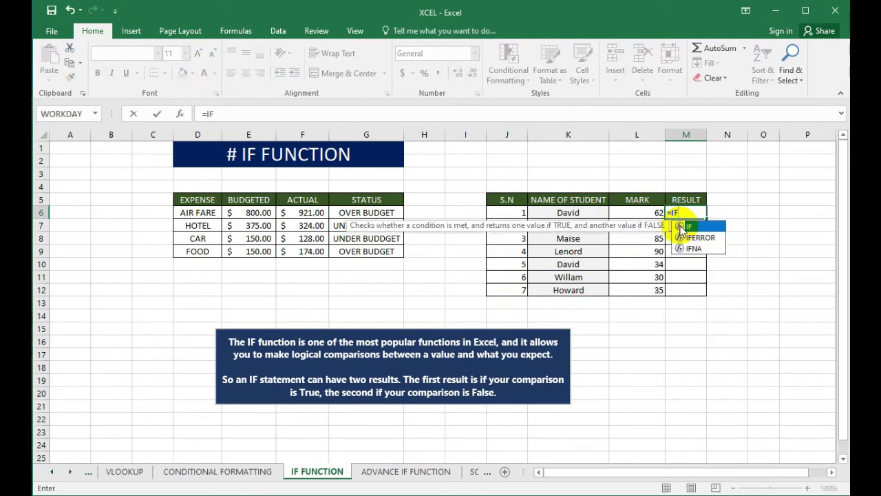
double_click(682, 226)
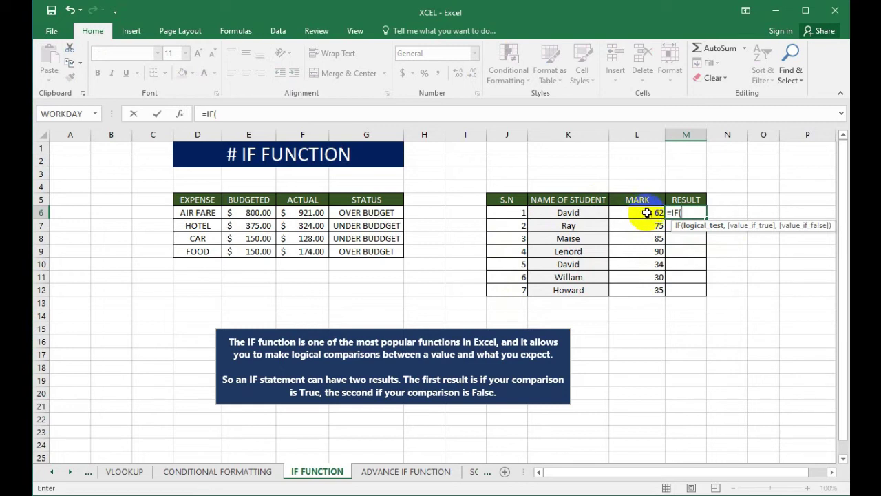
key("BackSpace")
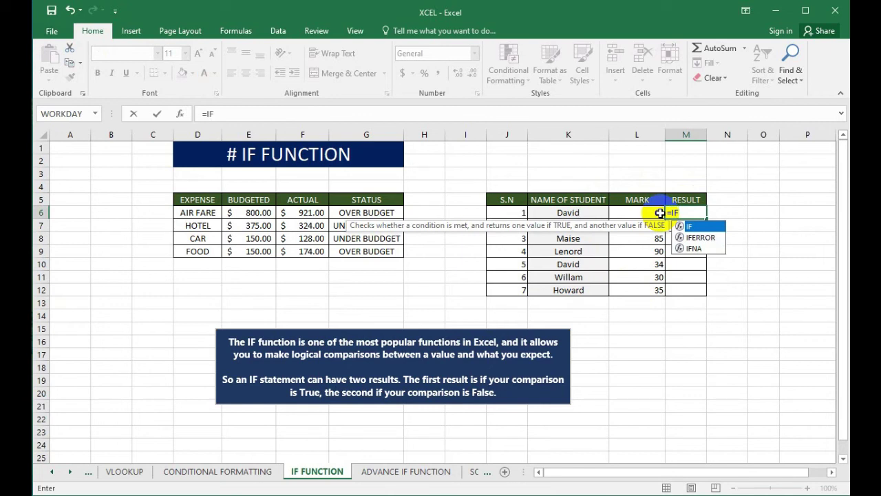
type("(")
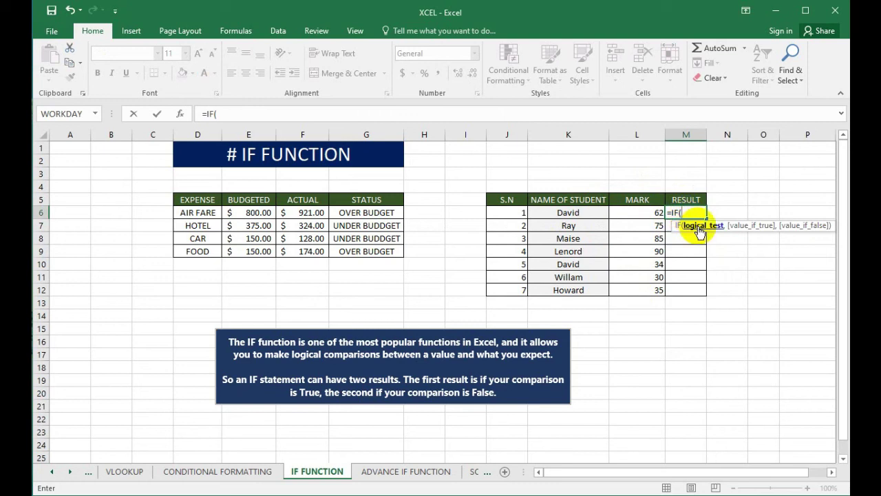
left_click(643, 214)
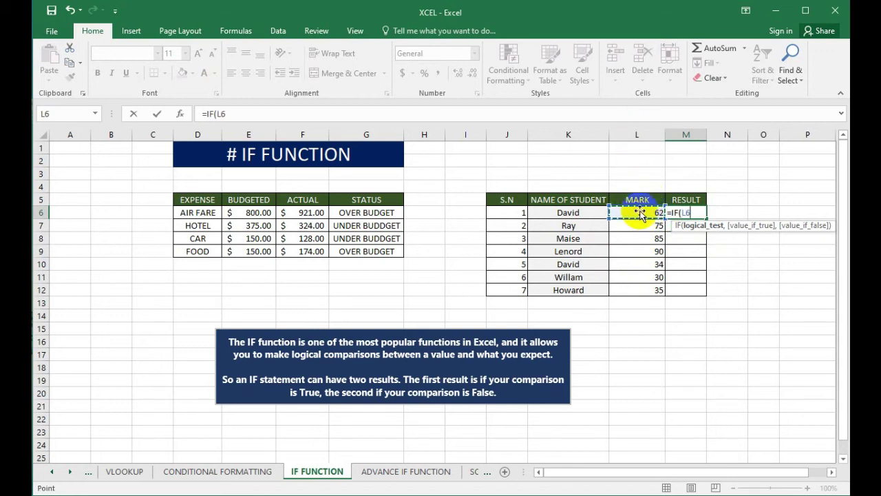
type(">=")
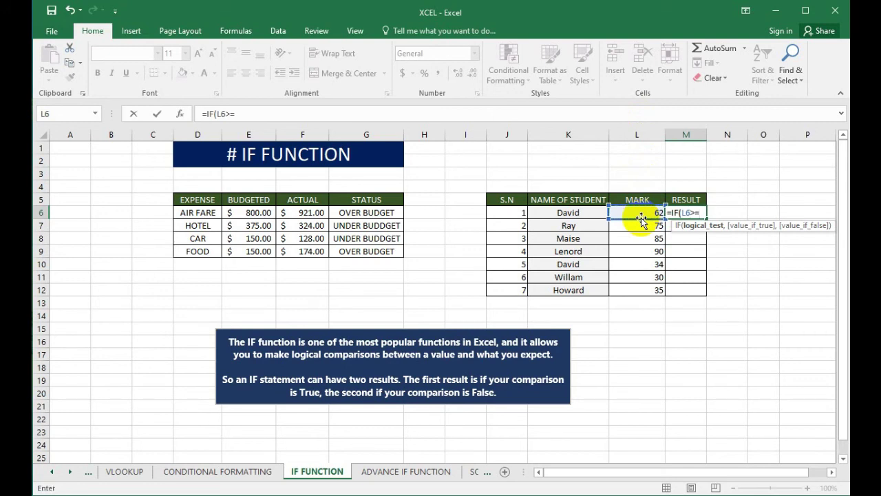
type("35")
type(",")
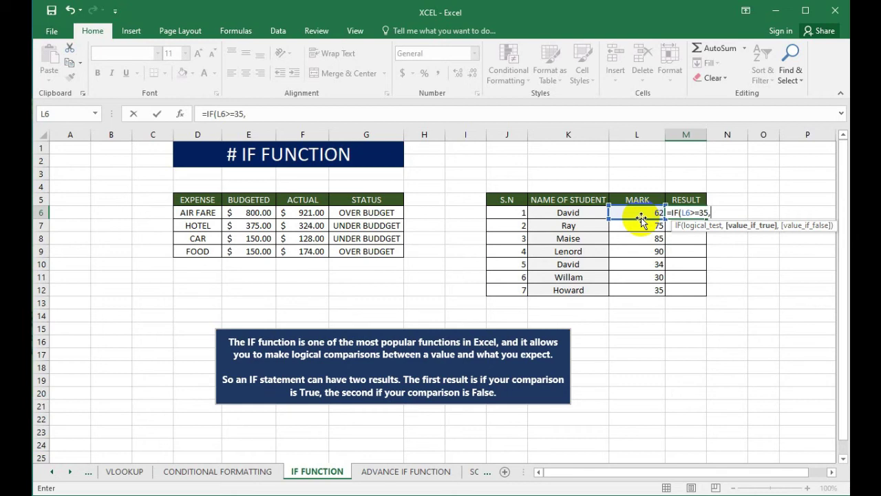
Step: Complete the M6 formula with "PASS" if true and "FAIL" if false, and fill it down to M12
type("\"PASS\",")
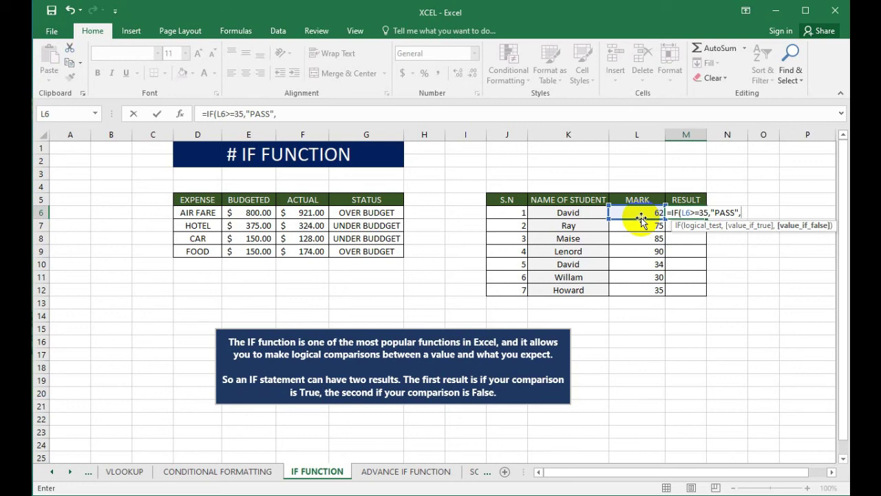
type("\"FAIL\")")
key("ctrl+Return")
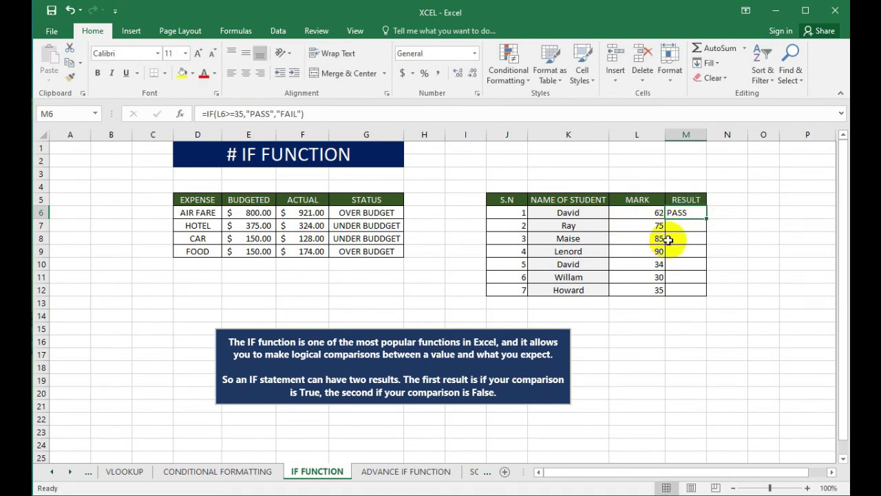
left_click_drag(708, 217, 711, 290)
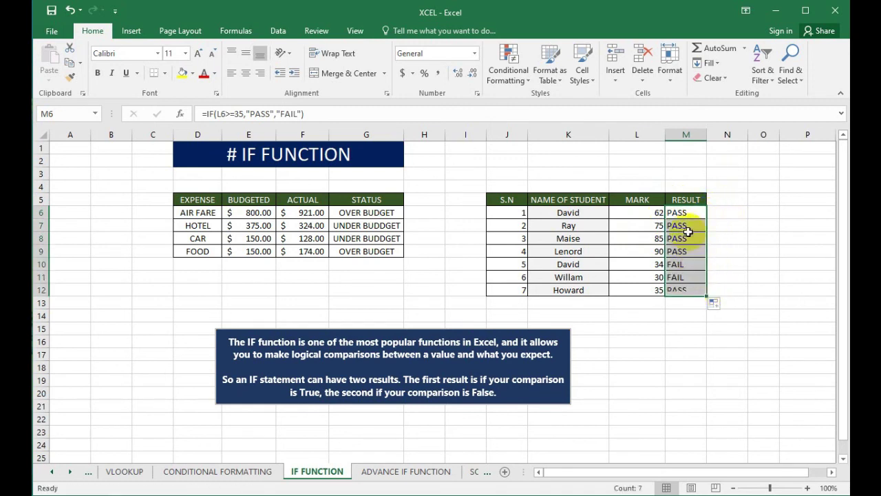
left_click(723, 252)
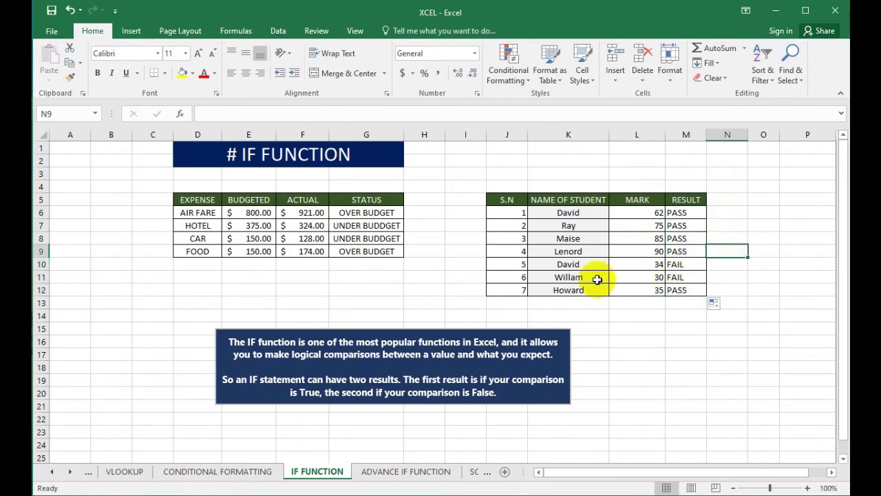
Step: Test the result formula by changing the fifth student's mark in L10, ending with a mark of 25
left_click(658, 267)
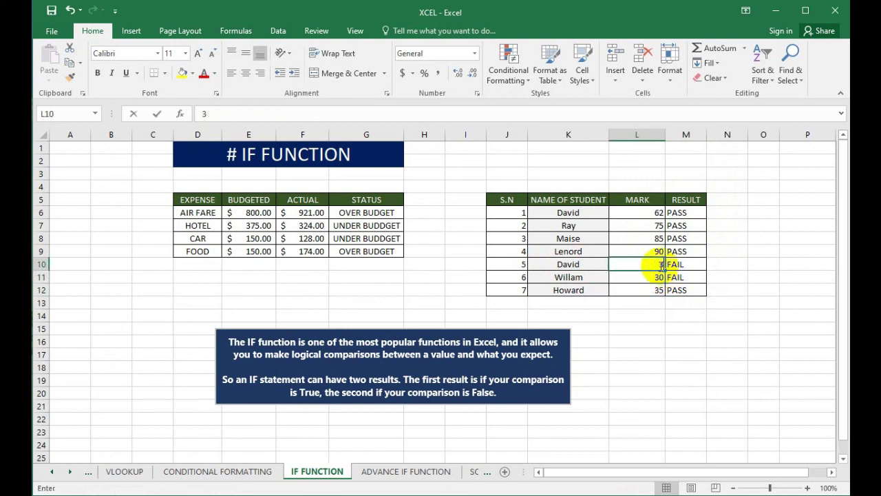
type("40")
key("Return")
left_click(659, 266)
type("20")
key("Return")
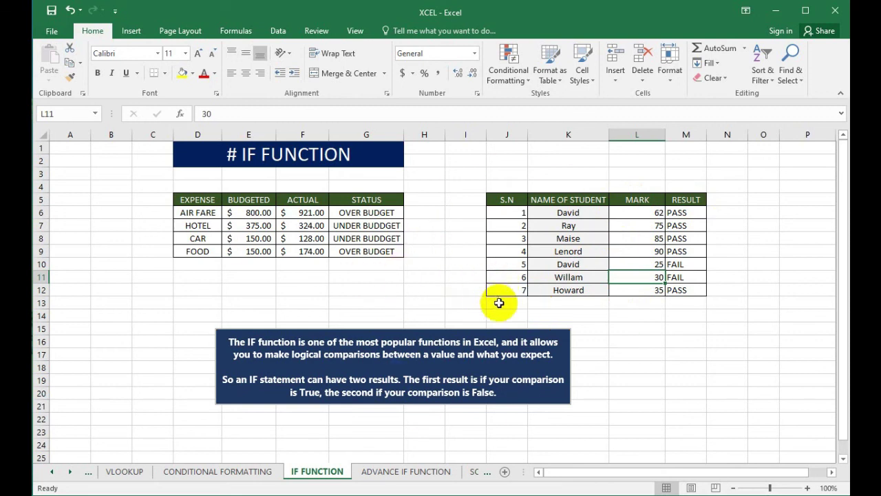
scroll(384, 236, "down", 1)
scroll(399, 224, "up", 1)
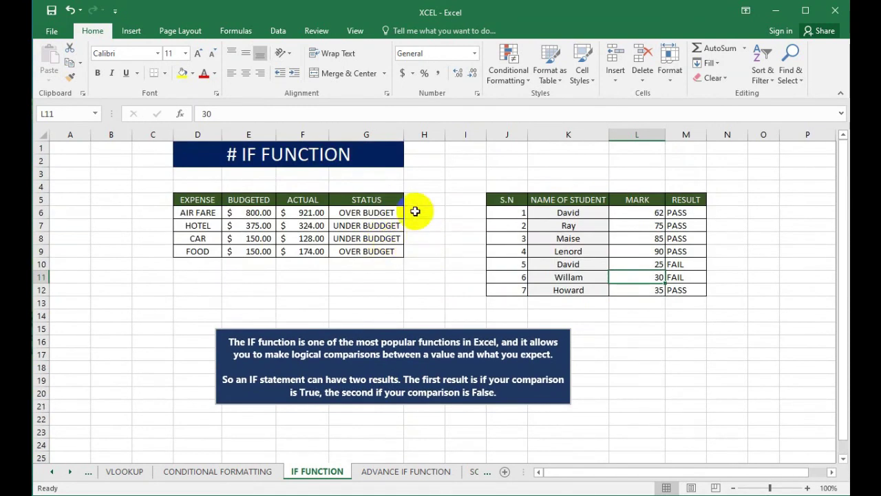